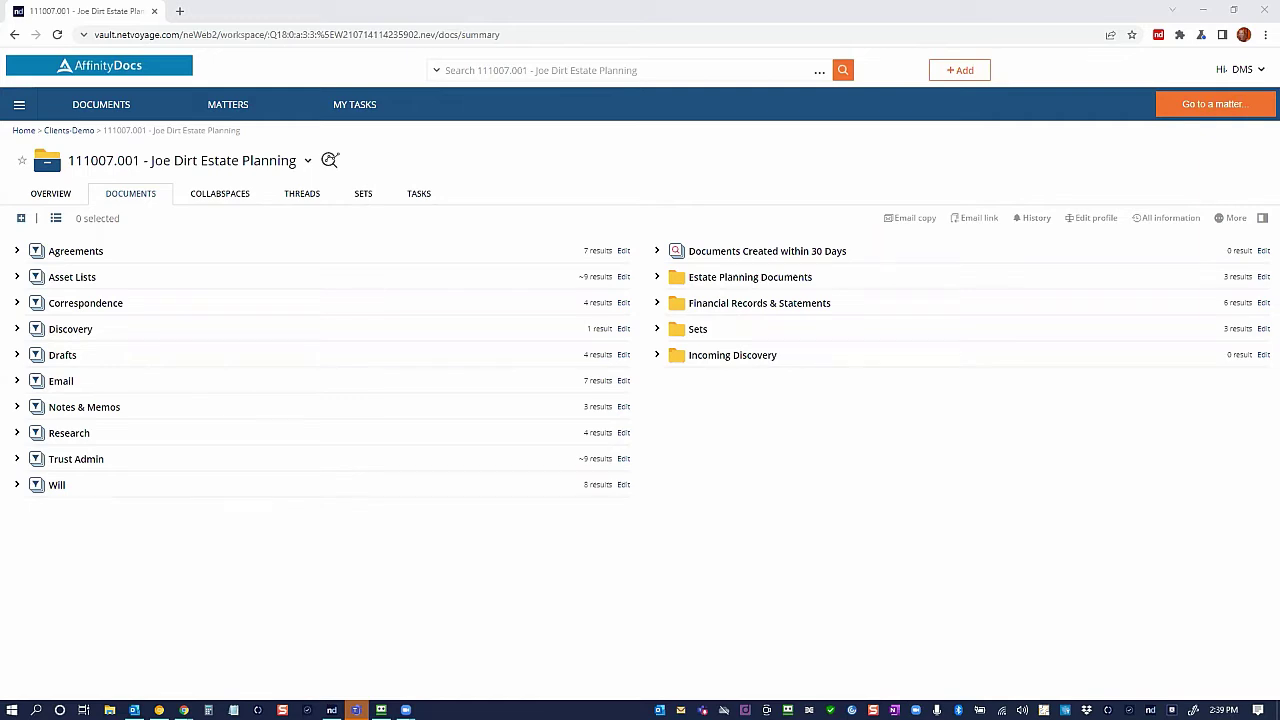
# - Check the workspace's Sync option, then open Estate Planning Documents and view its action menu
pyautogui.click(308, 162)
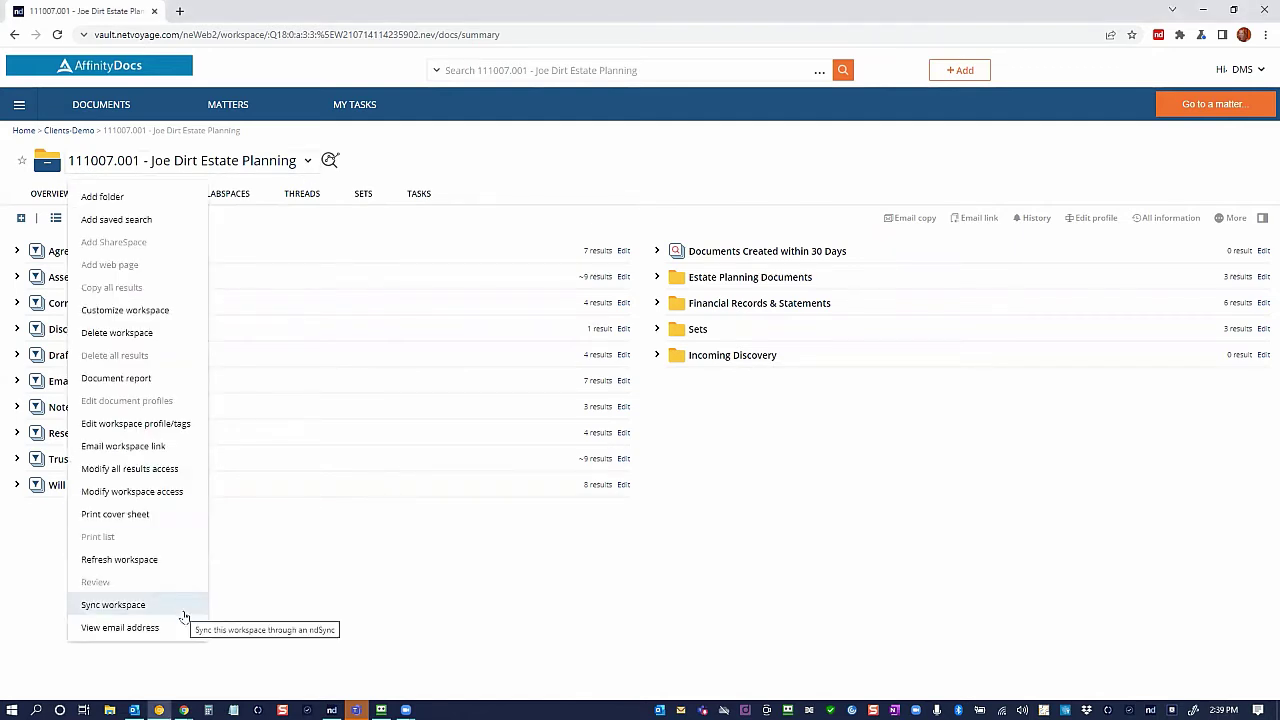
pyautogui.click(712, 281)
pyautogui.click(250, 160)
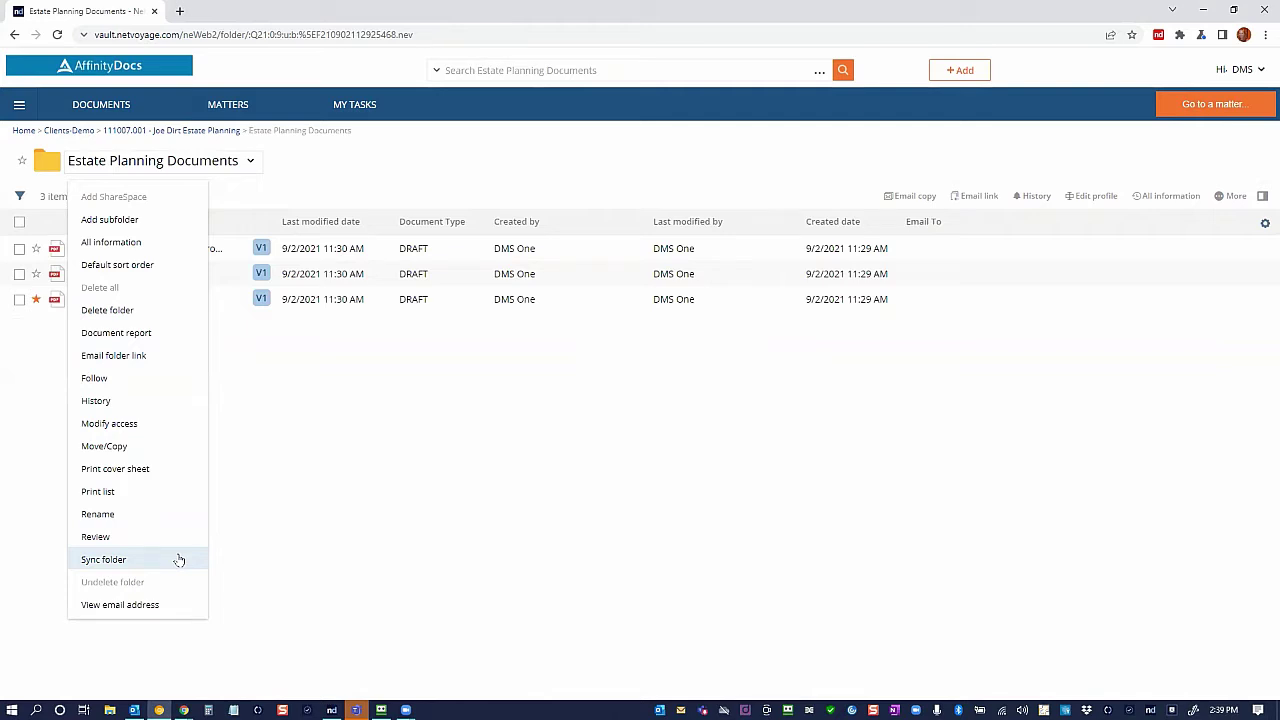
pyautogui.click(685, 558)
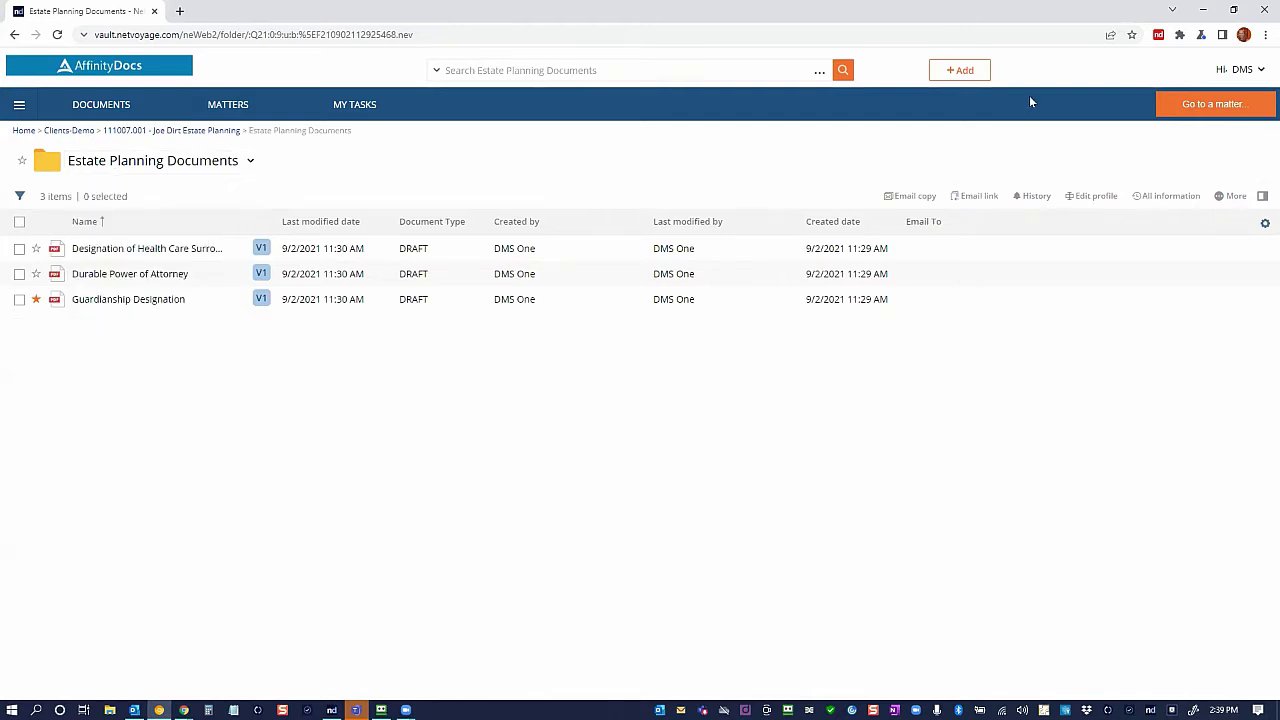
# - Minimize Chrome and view the ndSync Activity panel's synced files and its settings menu
pyautogui.click(1199, 12)
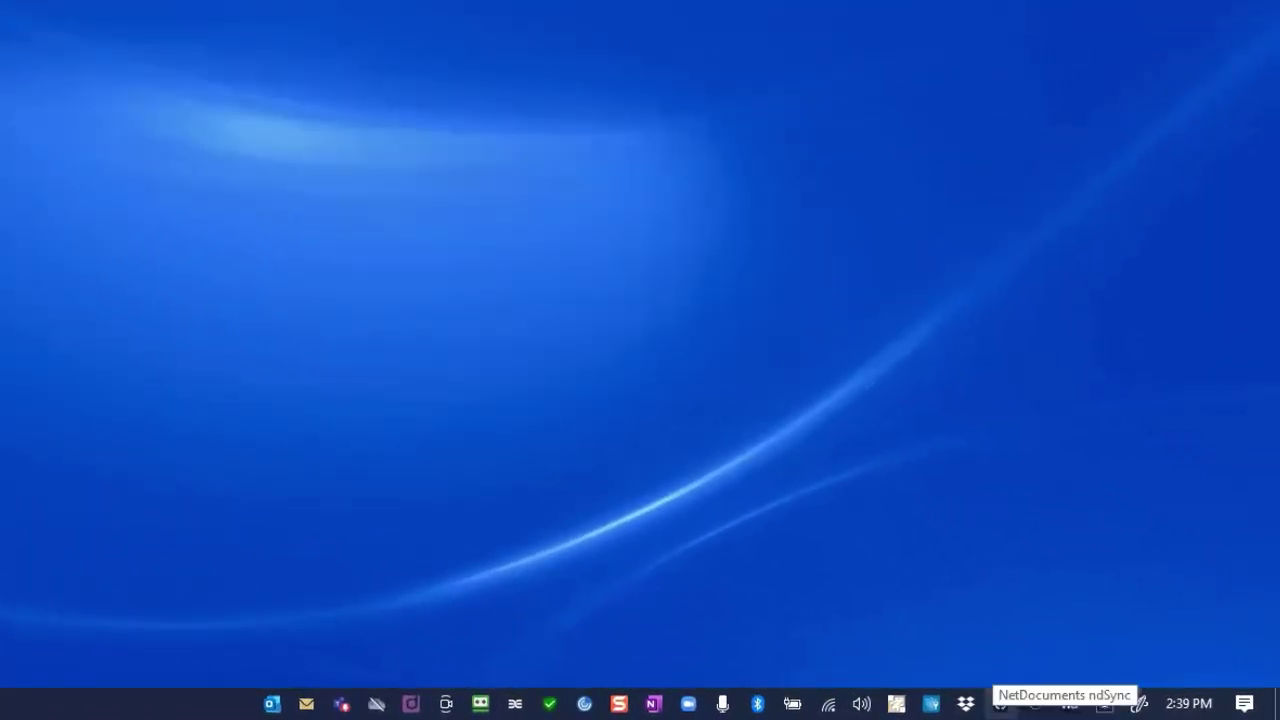
pyautogui.click(1000, 704)
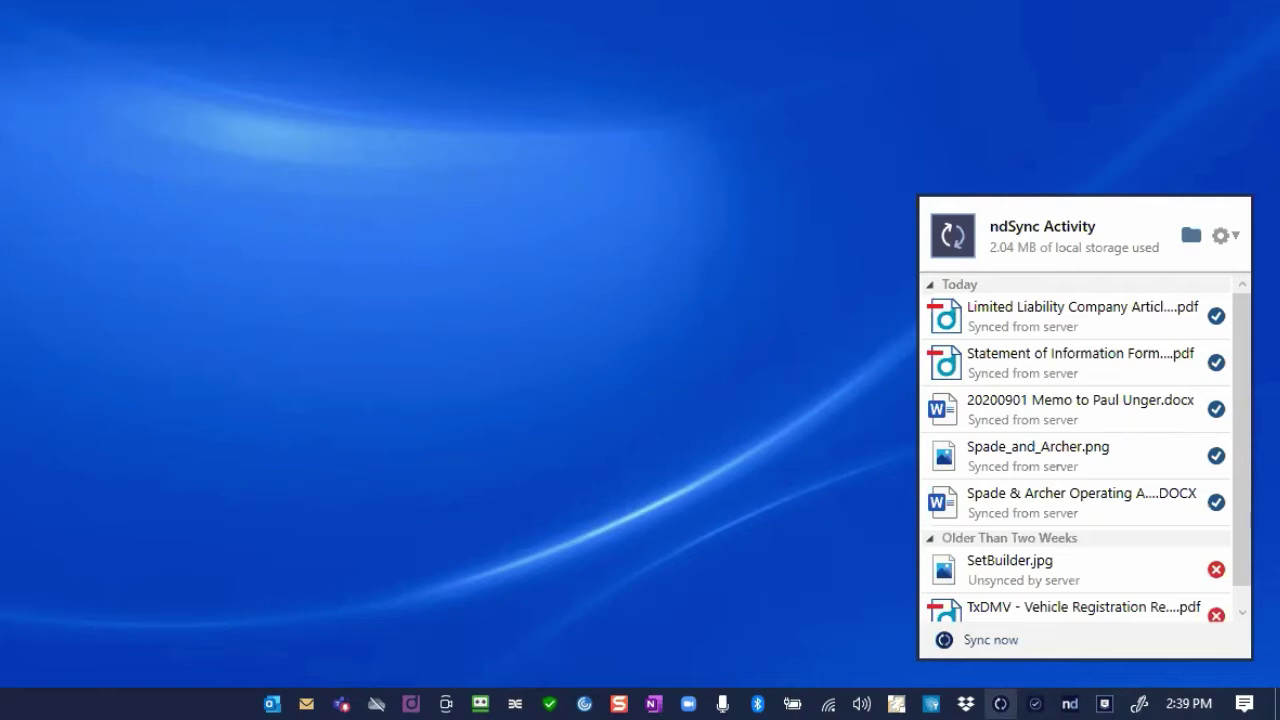
pyautogui.click(1237, 246)
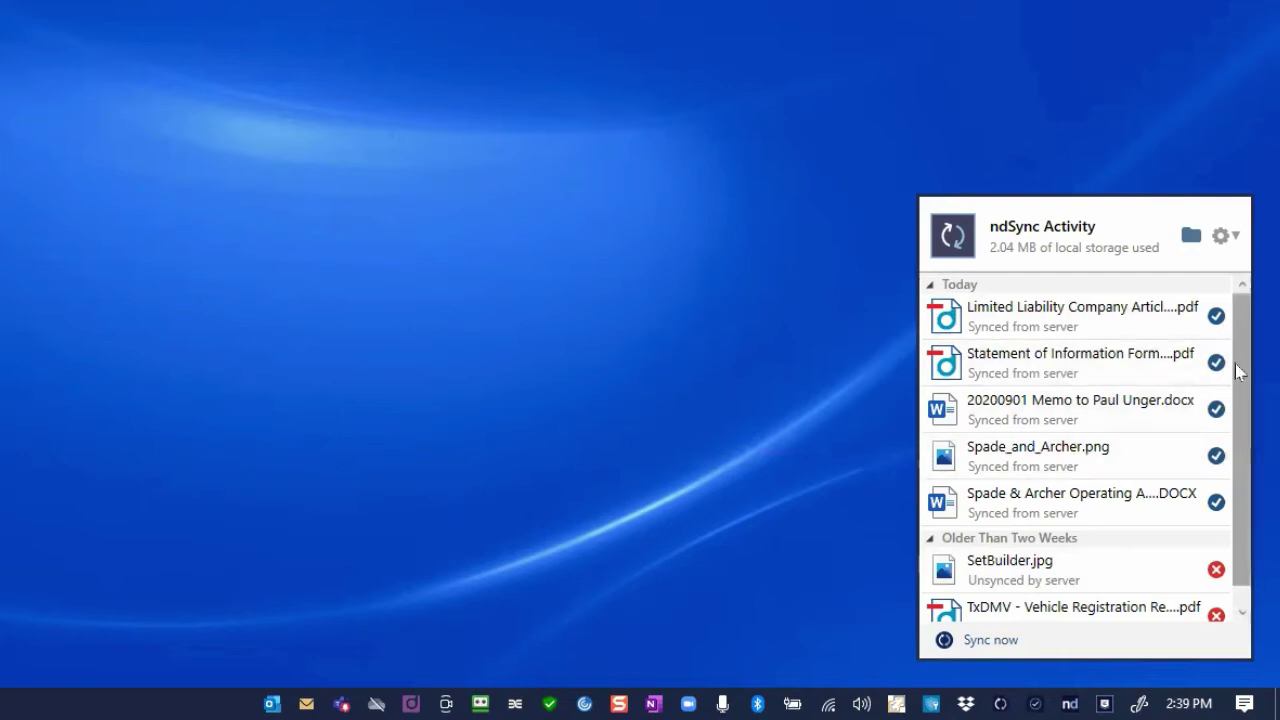
pyautogui.scroll(-1, 1205, 310)
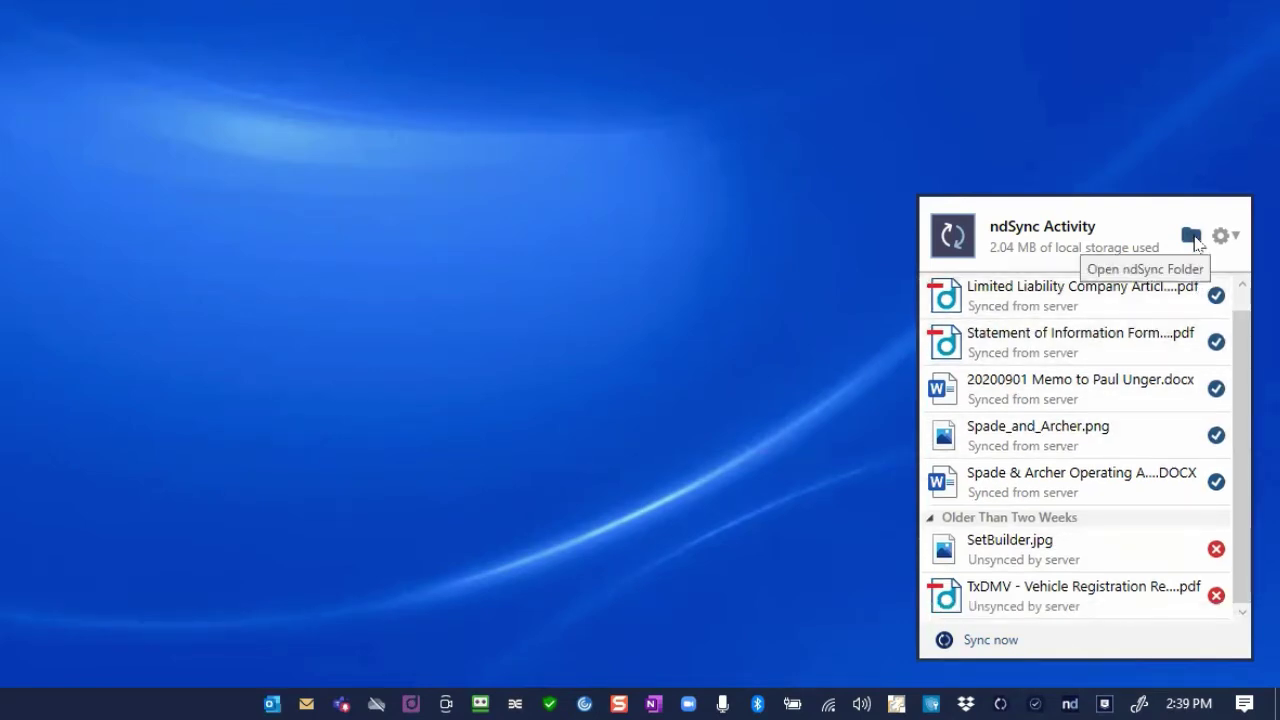
# - Open the local ndSync folder and browse into Clients-Demo, which holds only 111004.01 Spade & Archer
pyautogui.click(1191, 236)
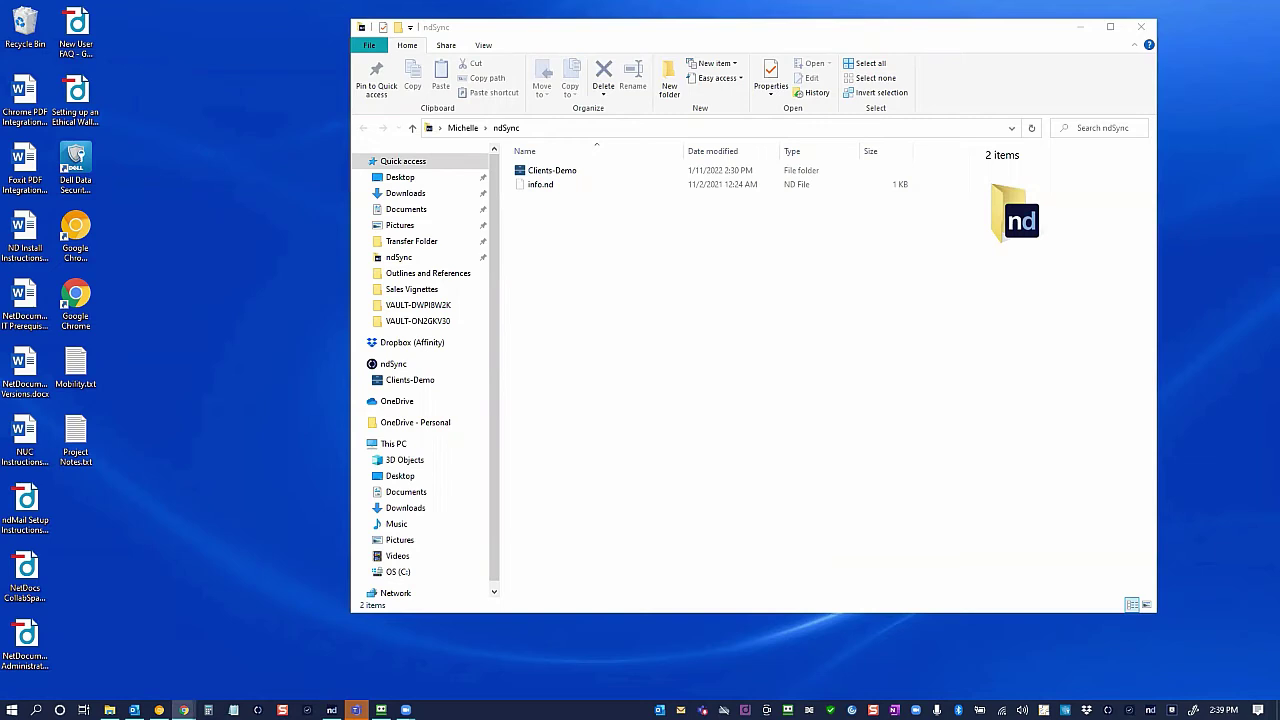
pyautogui.click(561, 172)
pyautogui.doubleClick(561, 172)
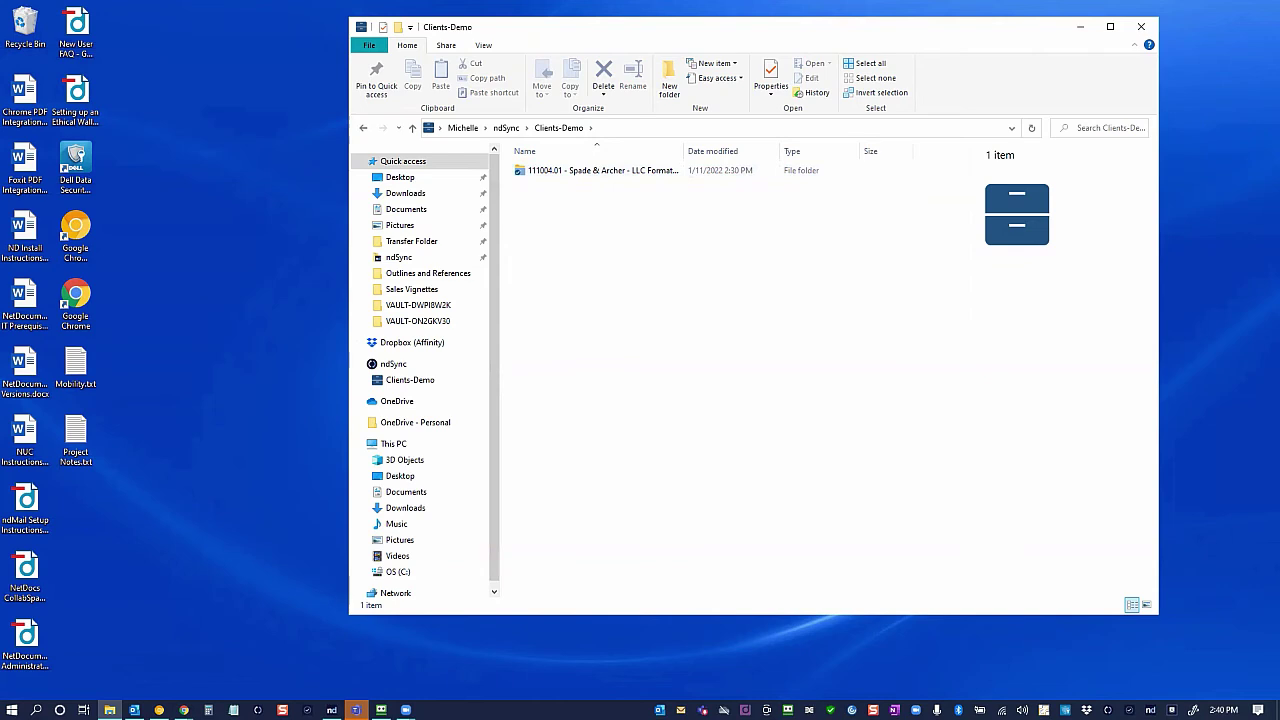
pyautogui.click(184, 710)
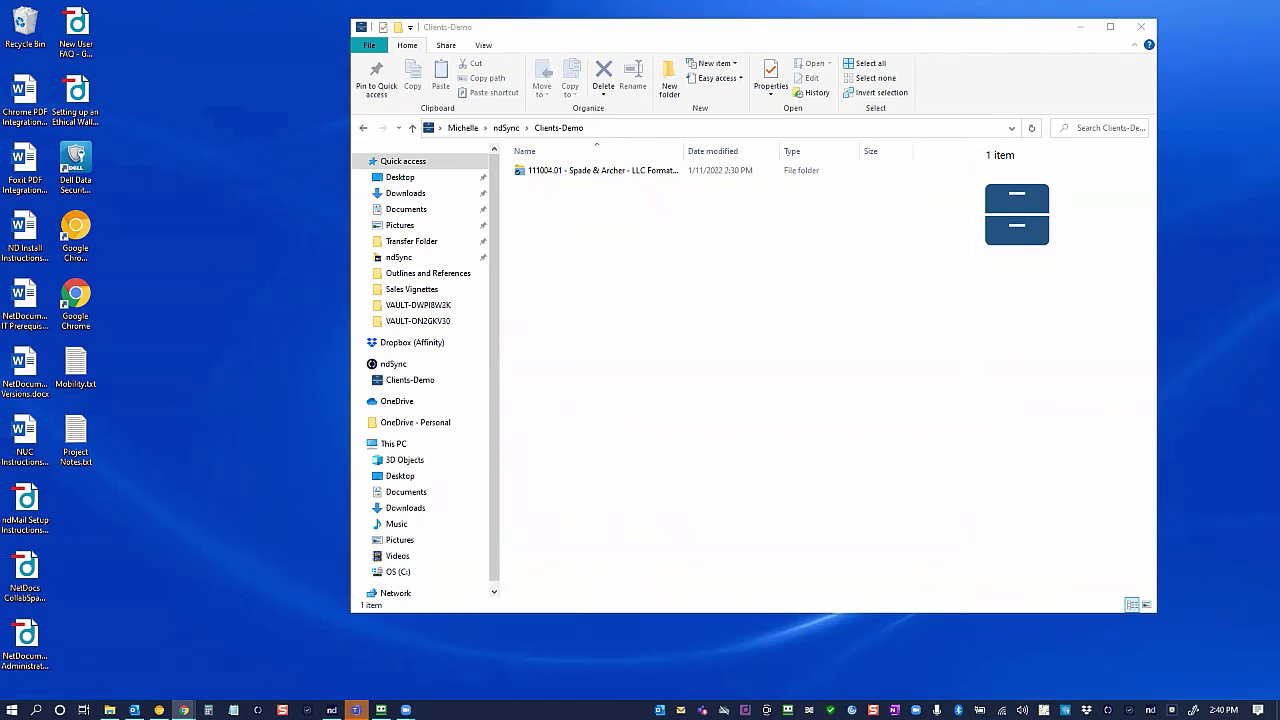
# - Recheck the ndSync panel's settings menu, then return to Chrome showing Estate Planning Documents
pyautogui.click(1108, 710)
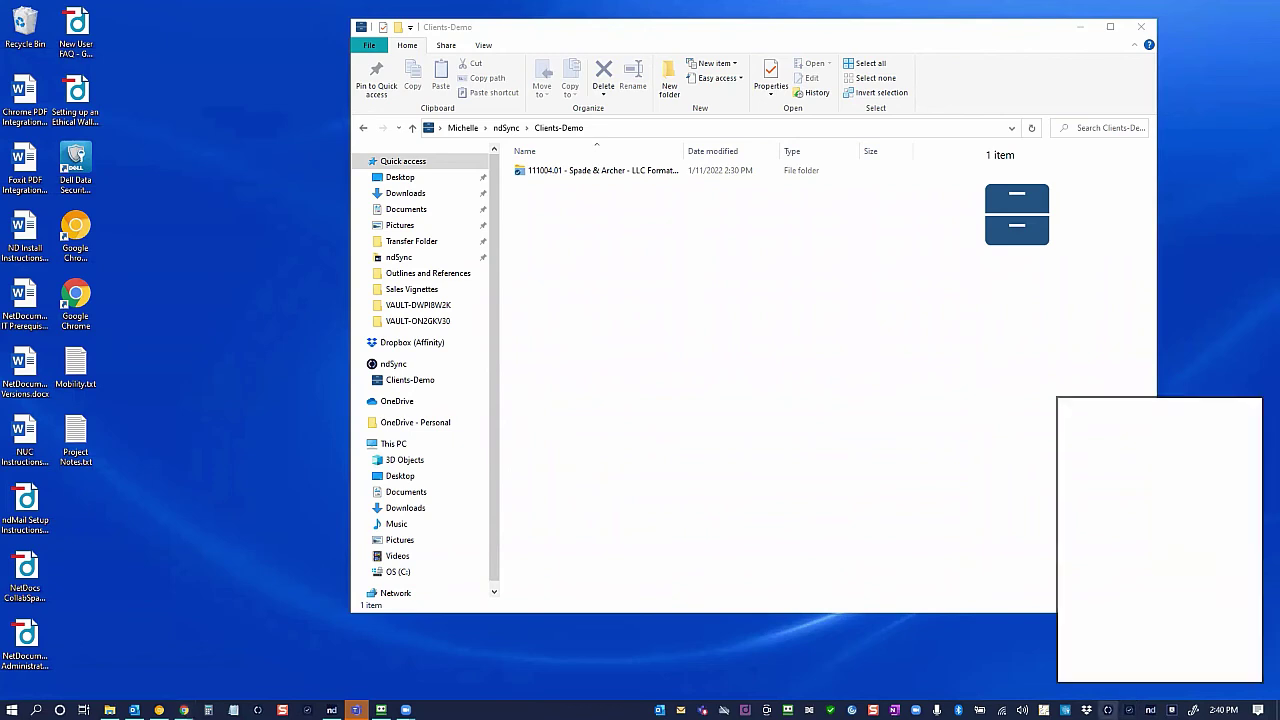
pyautogui.click(1246, 424)
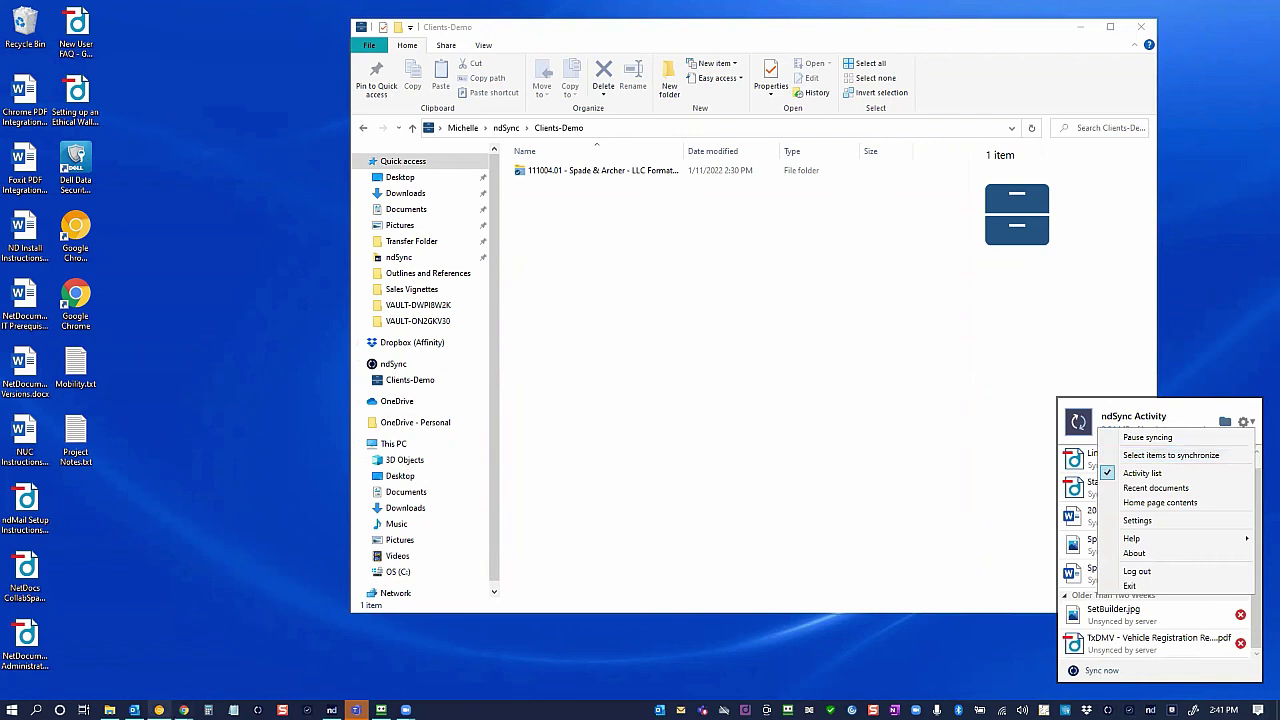
pyautogui.click(159, 710)
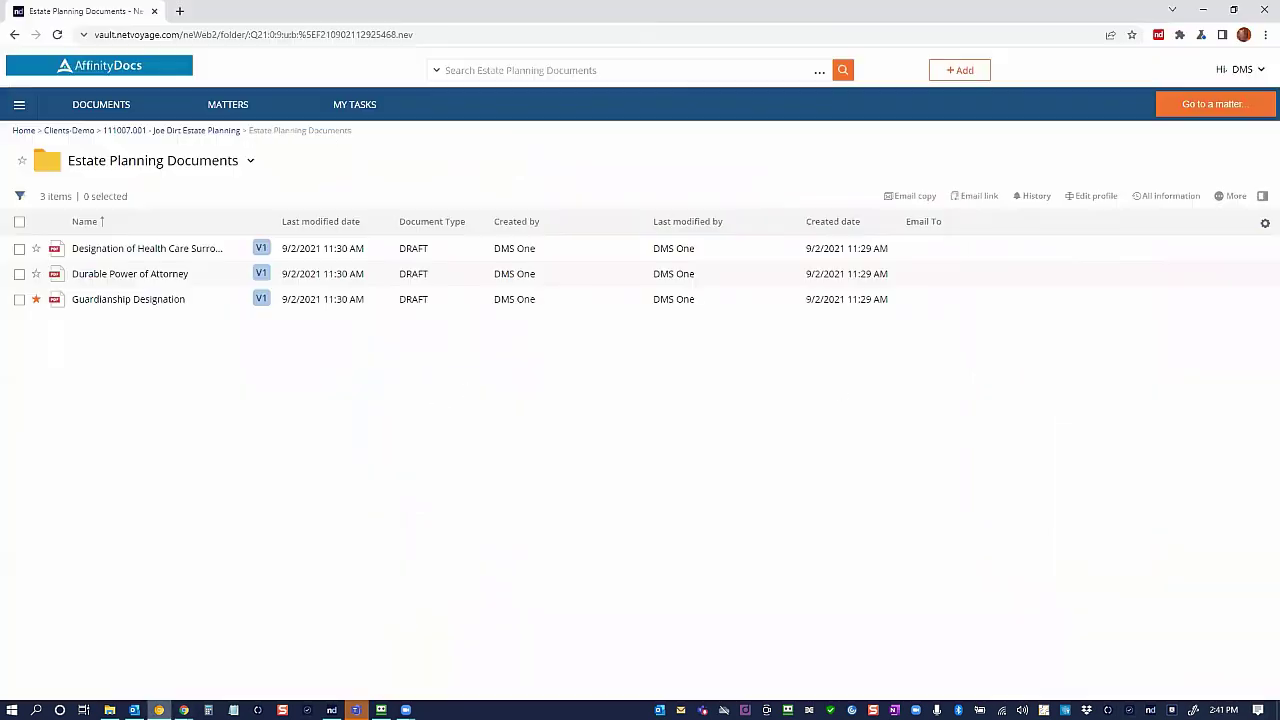
# - Sync Estate Planning Documents to this computer and confirm its menu now offers Unsync folder
pyautogui.click(251, 161)
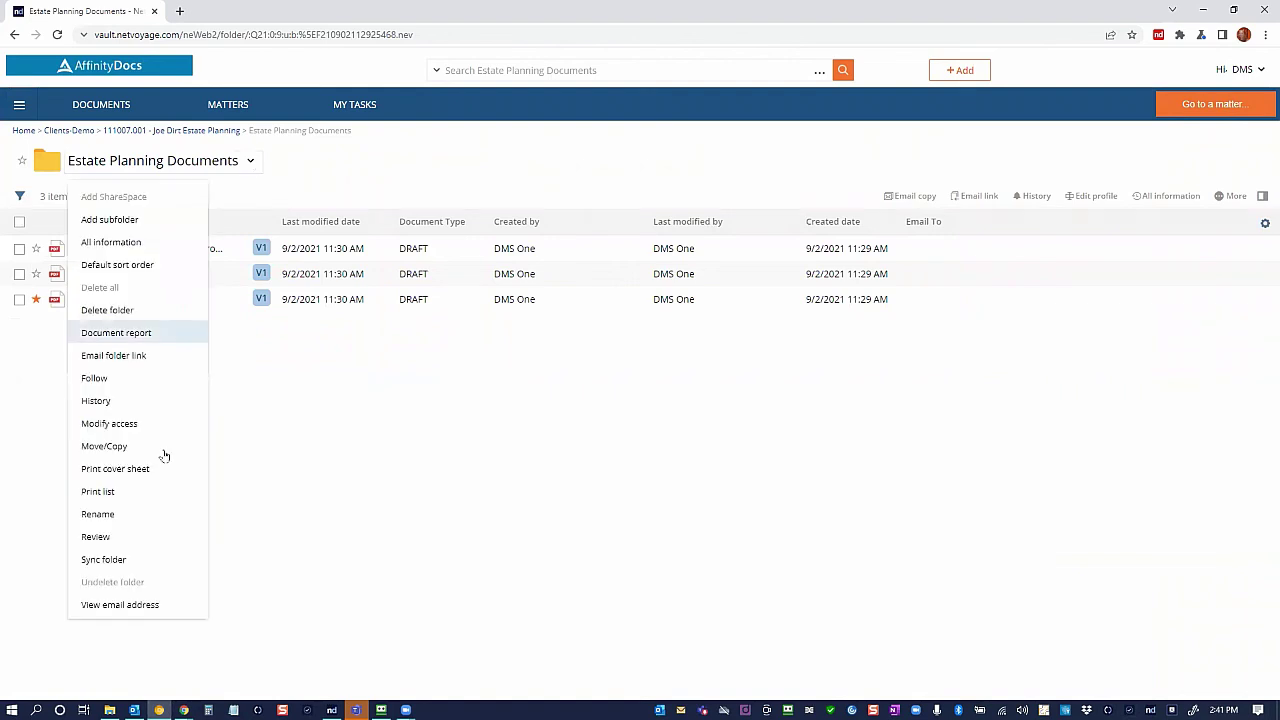
pyautogui.click(162, 561)
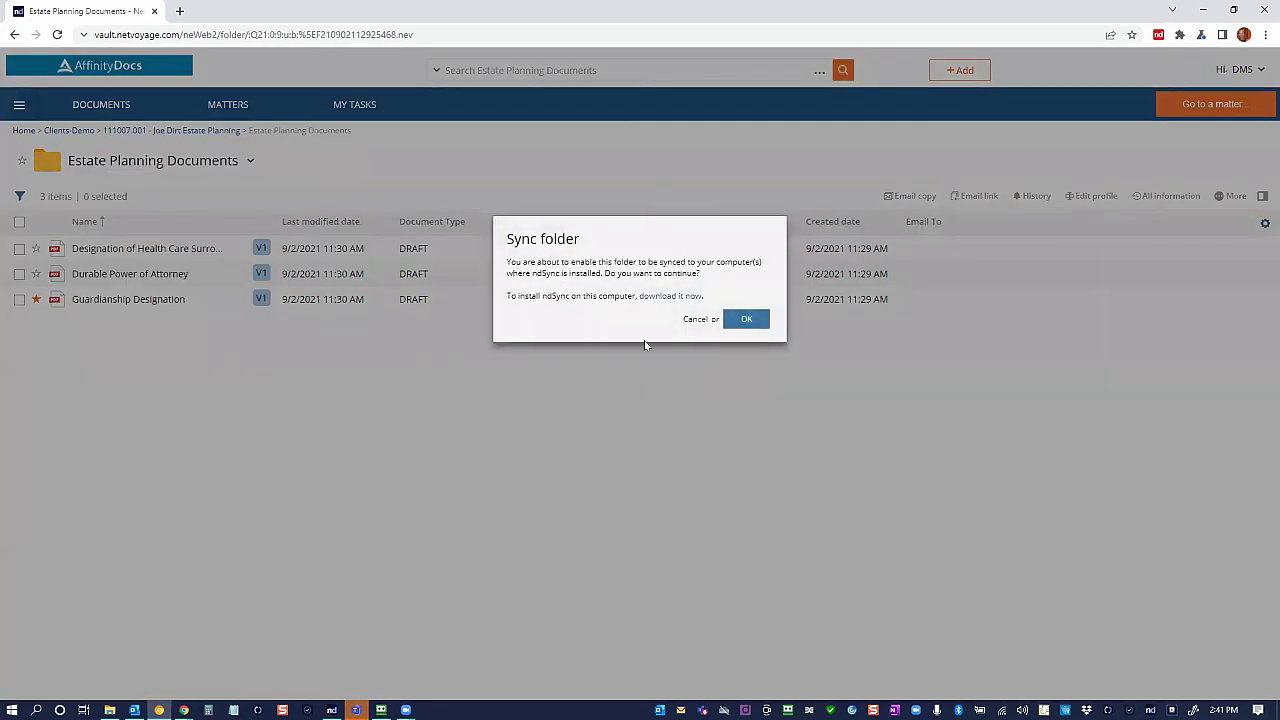
pyautogui.click(746, 319)
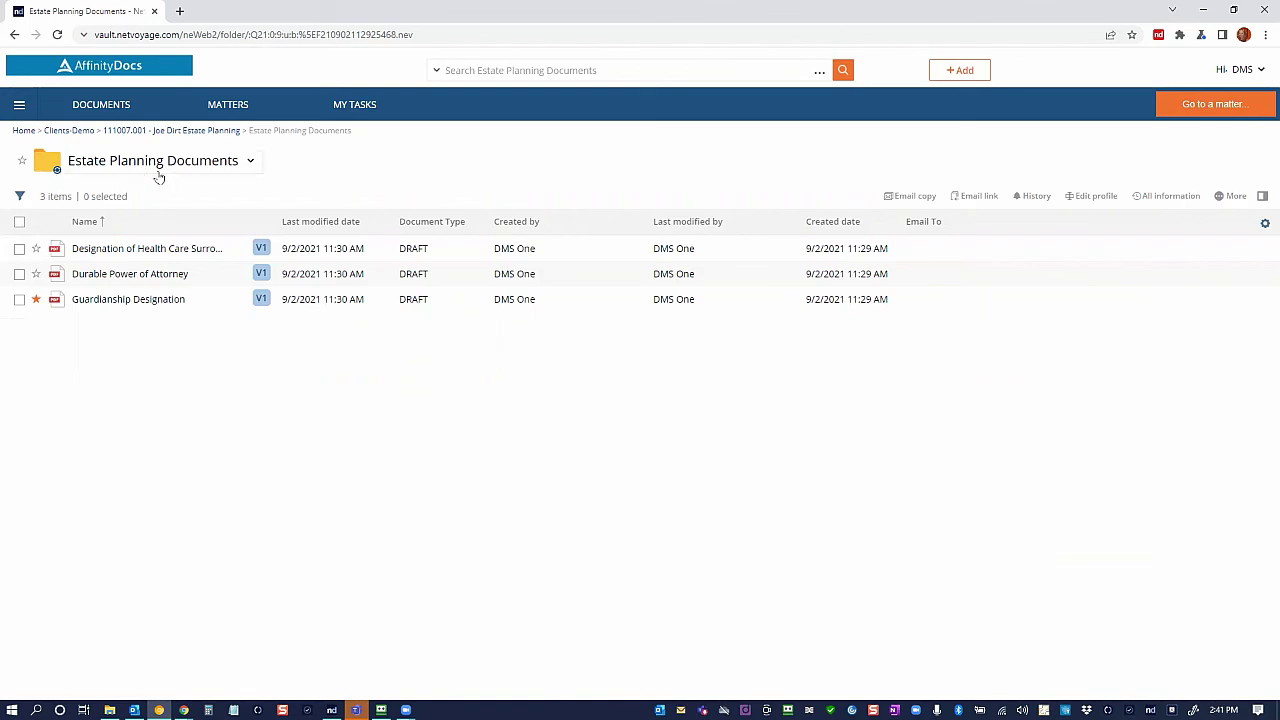
pyautogui.click(246, 166)
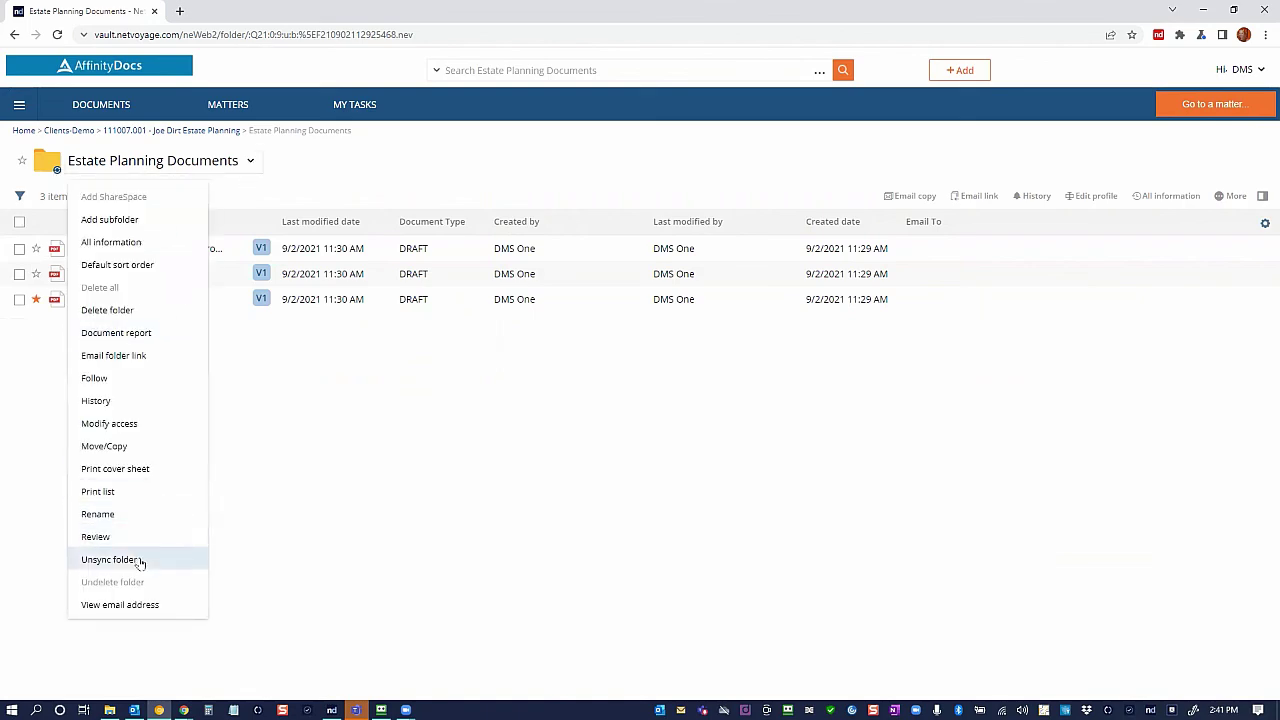